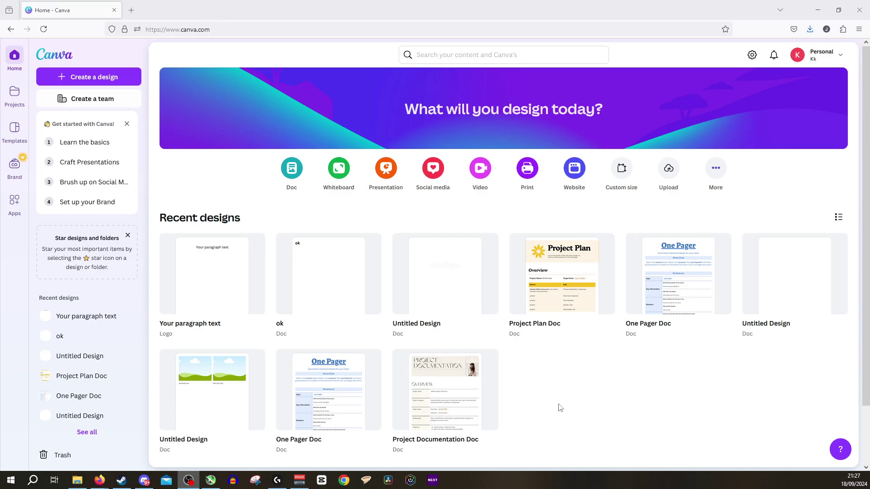
Open the design and add the uploaded dark RANDOM logo, enlarged and centred on the page.
left_click(212, 282)
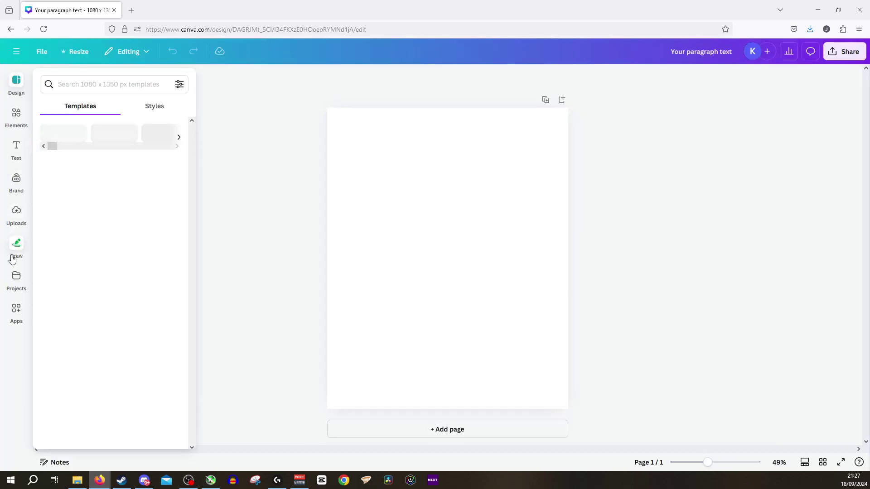
left_click(16, 218)
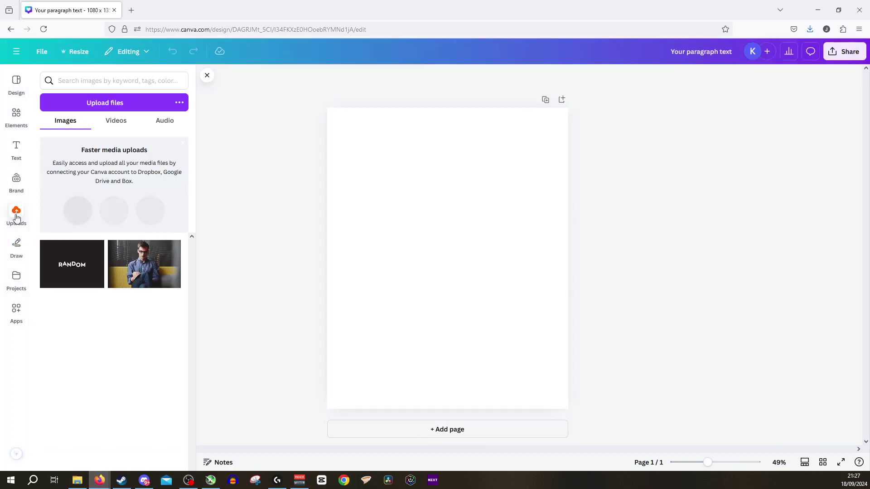
left_click_drag(67, 265, 405, 272)
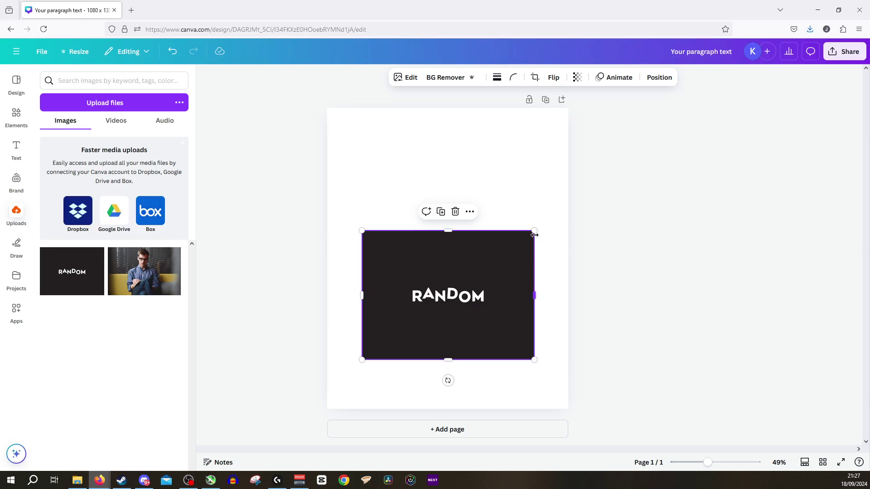
left_click_drag(534, 231, 548, 220)
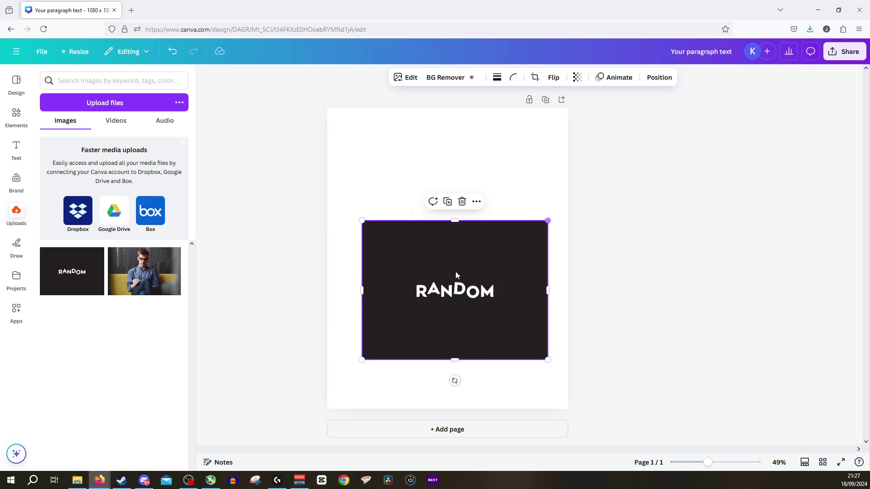
left_click_drag(447, 274, 439, 252)
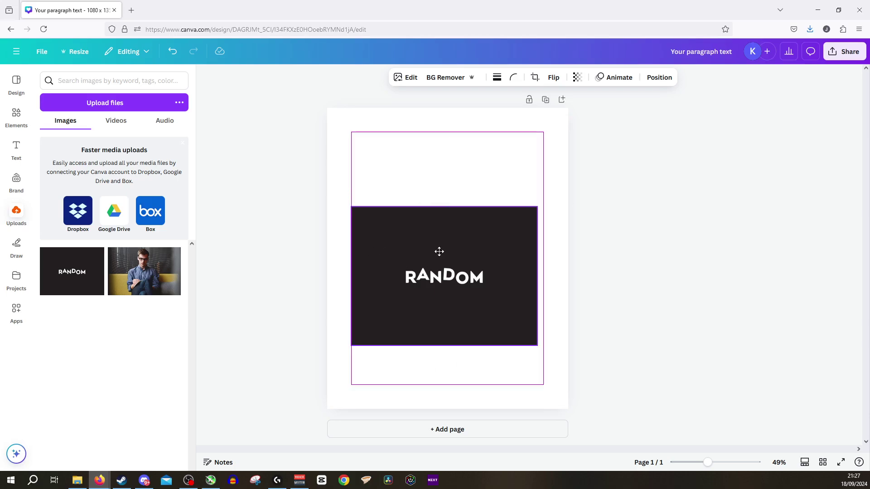
left_click(294, 235)
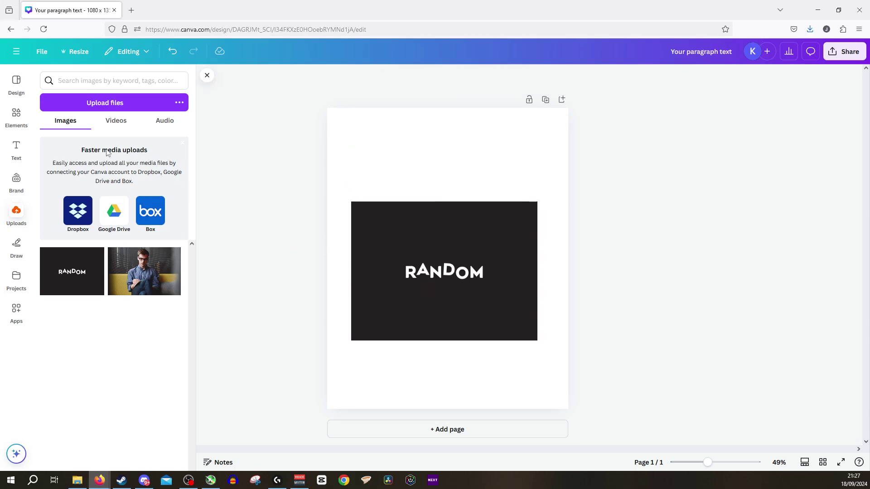
Drop the circular sky-and-hills frame onto the logo, shrink it and move it top-left.
left_click(17, 120)
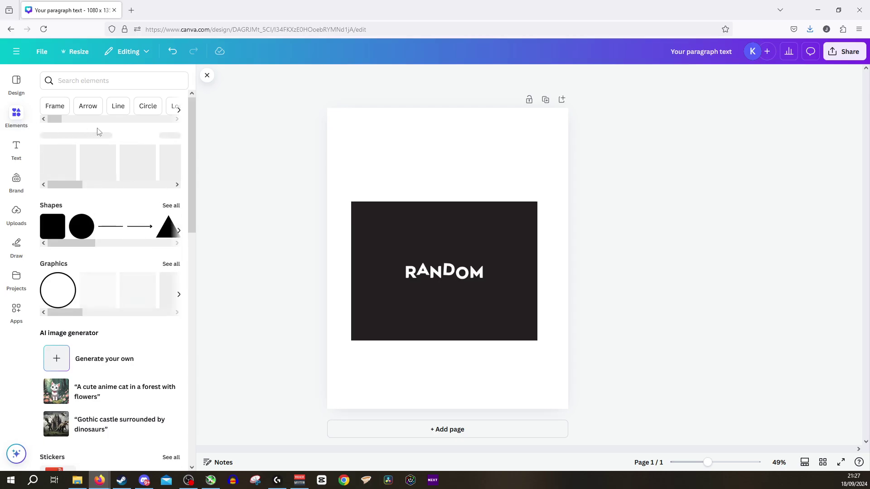
scroll(123, 151, "down", 1)
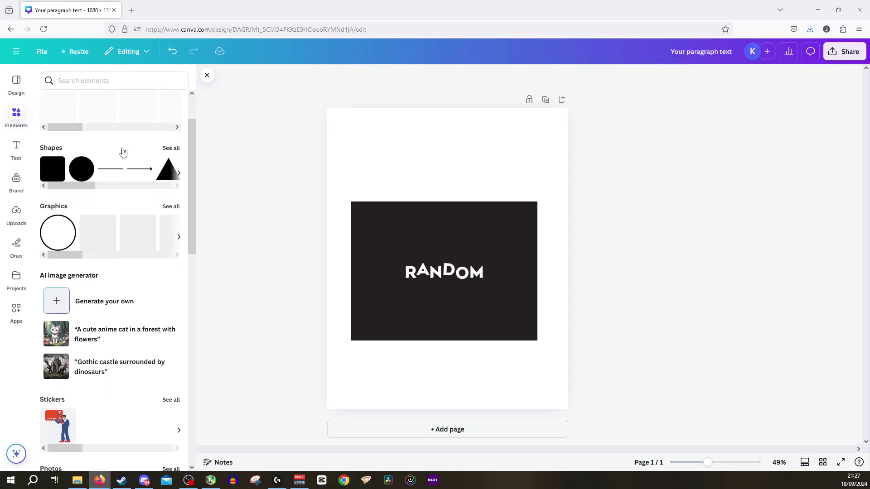
scroll(122, 151, "down", 3)
scroll(122, 150, "down", 3)
scroll(122, 152, "up", 5)
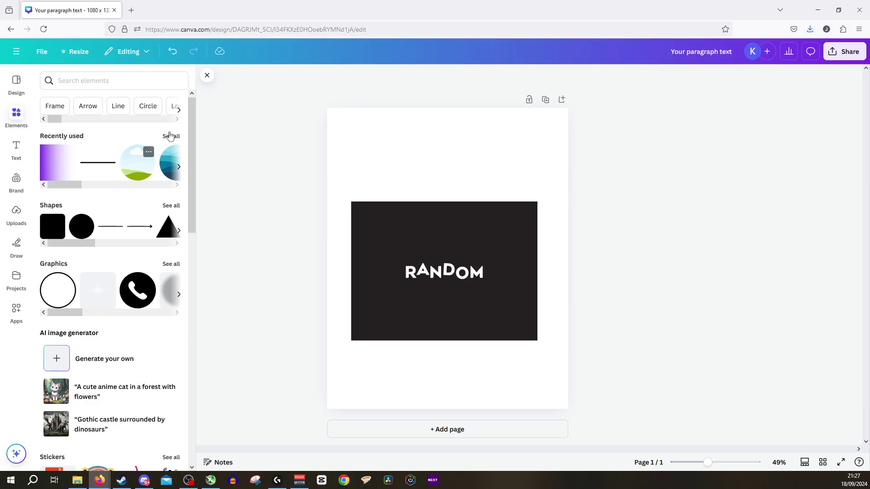
left_click_drag(136, 173, 400, 236)
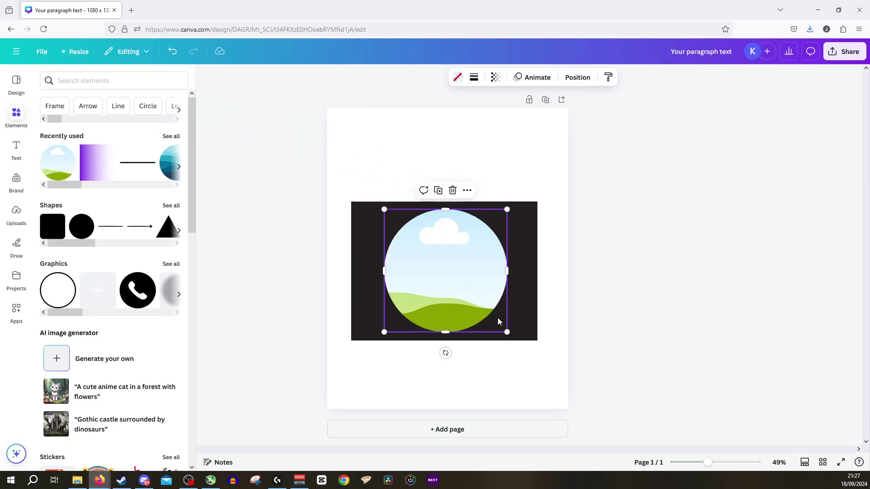
left_click_drag(507, 332, 430, 265)
left_click_drag(408, 238, 385, 238)
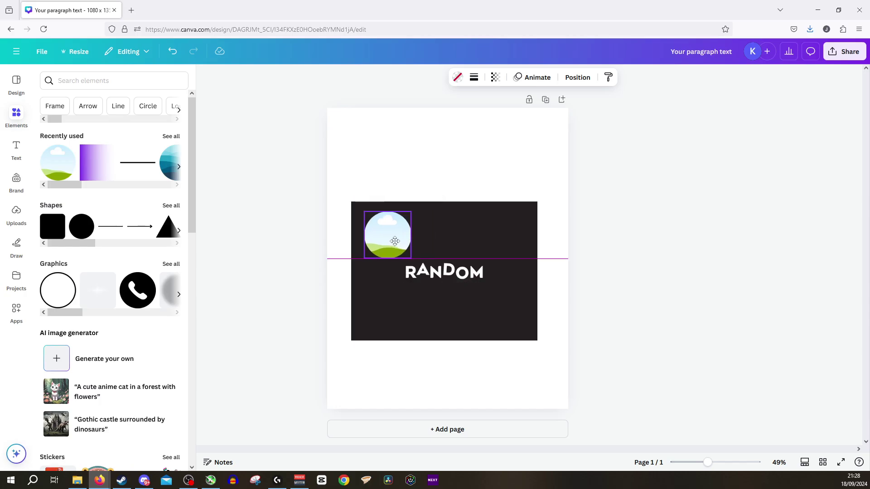
left_click(287, 228)
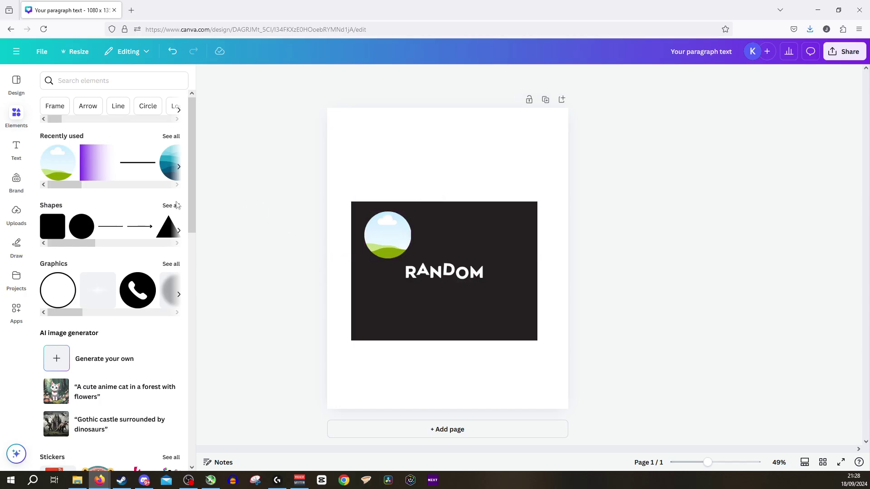
Drop the uploaded man-on-sofa photo into the circular frame.
left_click(20, 212)
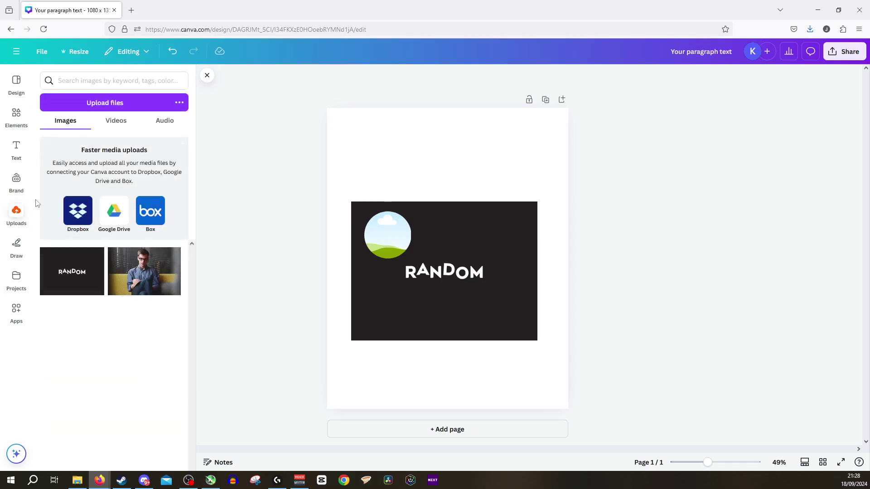
mouse_move(144, 271)
left_click_drag(143, 276, 390, 255)
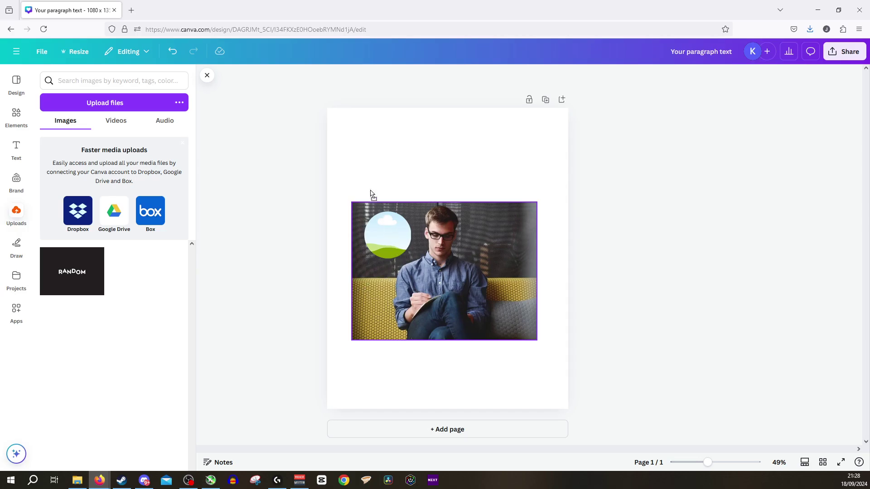
left_click_drag(372, 197, 392, 236)
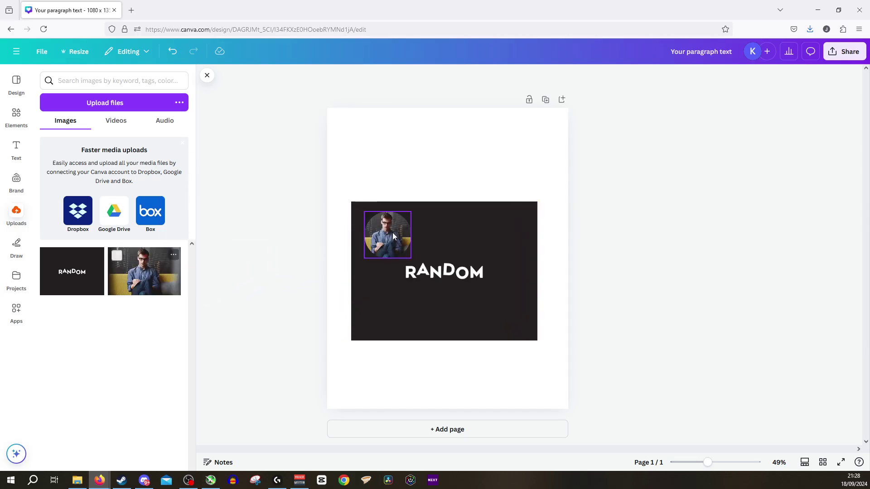
Shrink the photo circle and centre it just above the RANDOM text.
left_click(395, 239)
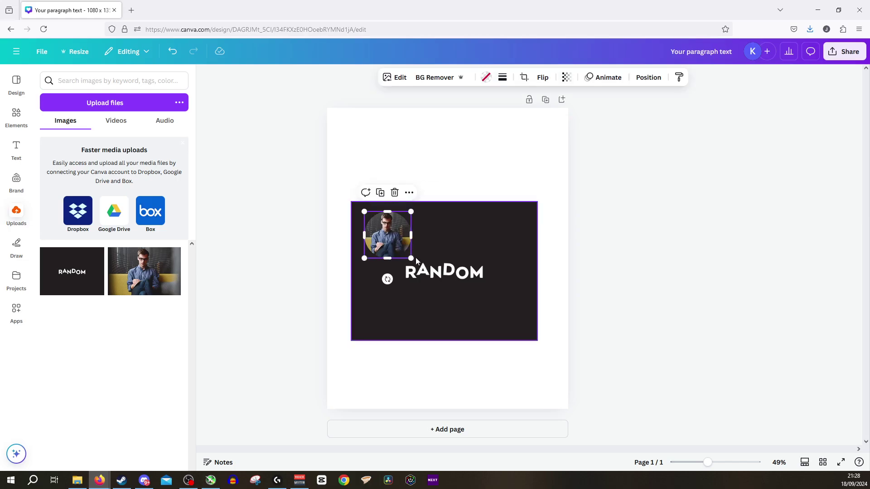
mouse_move(412, 259)
left_mouse_down()
mouse_move(402, 249)
mouse_move(388, 264)
mouse_move(445, 244)
left_mouse_up()
left_click(275, 248)
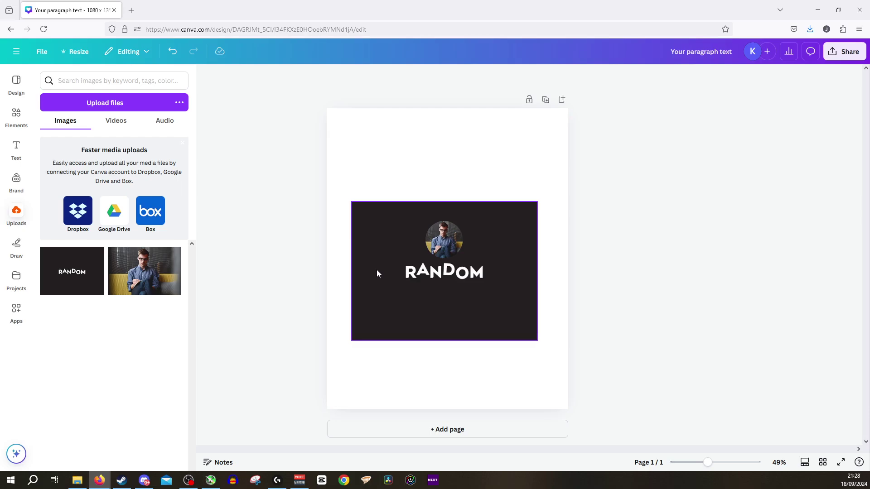